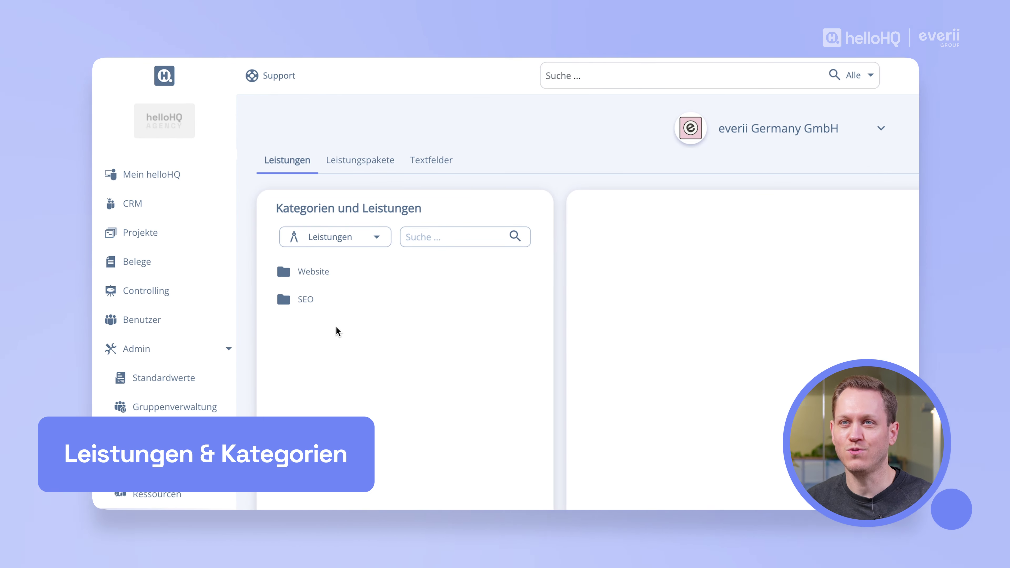
Step: Expand the Website category and view its options for adding a subcategory or service
click(327, 273)
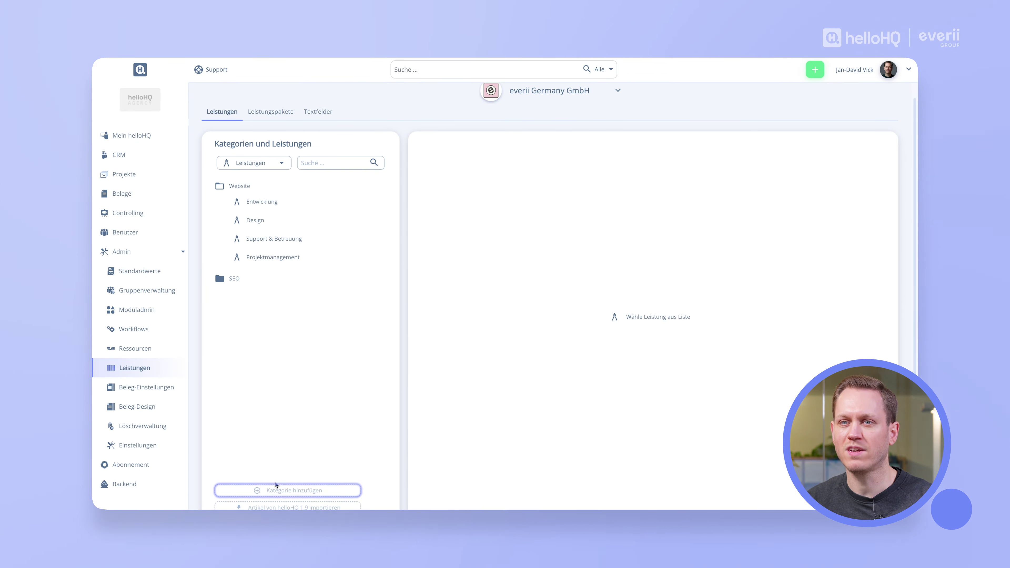
scroll(298, 384, up, 1)
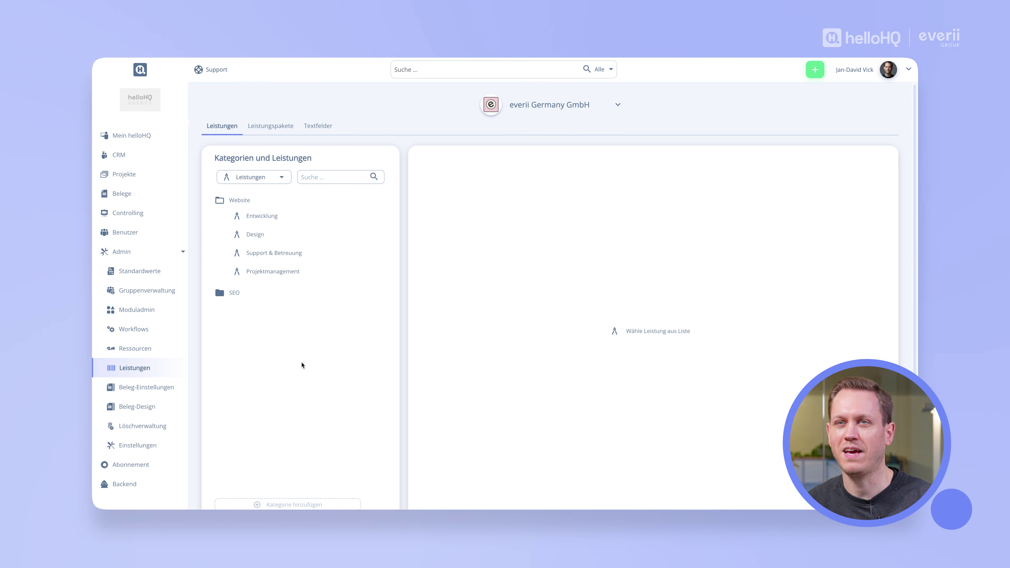
mouse_move(318, 201)
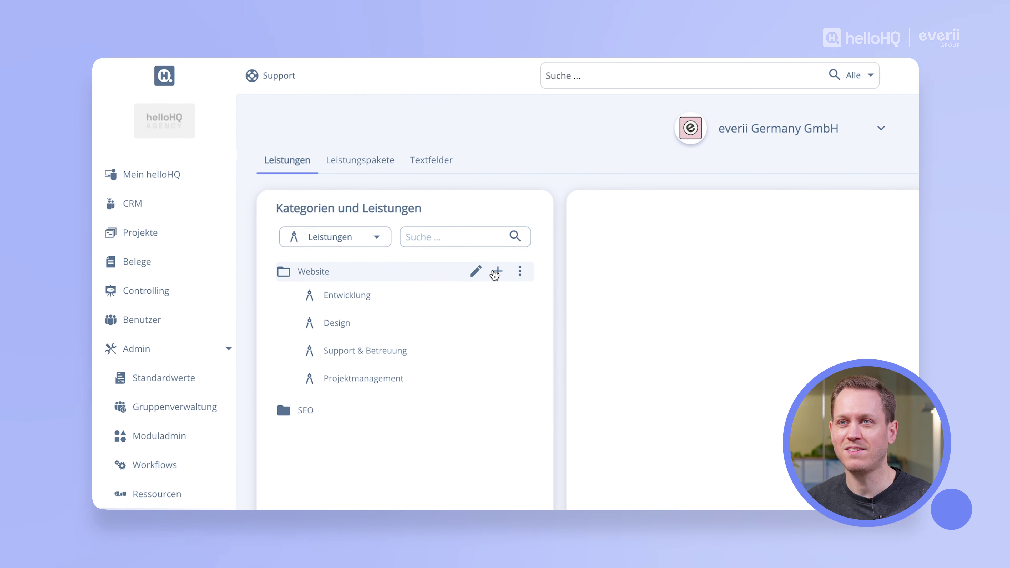
click(457, 249)
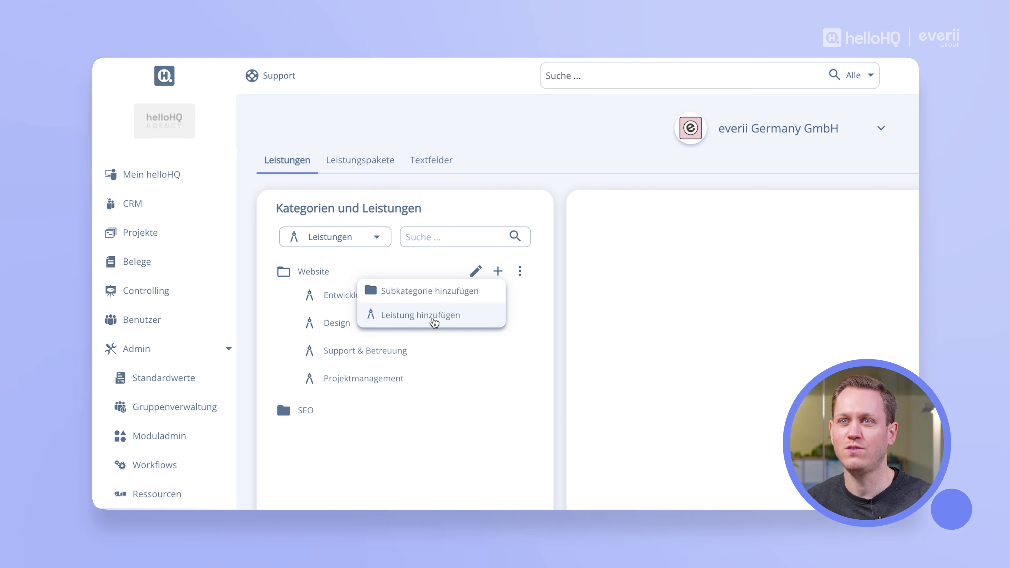
click(394, 466)
Step: Open the Entwicklung service in the Website category and examine its name and details
click(361, 304)
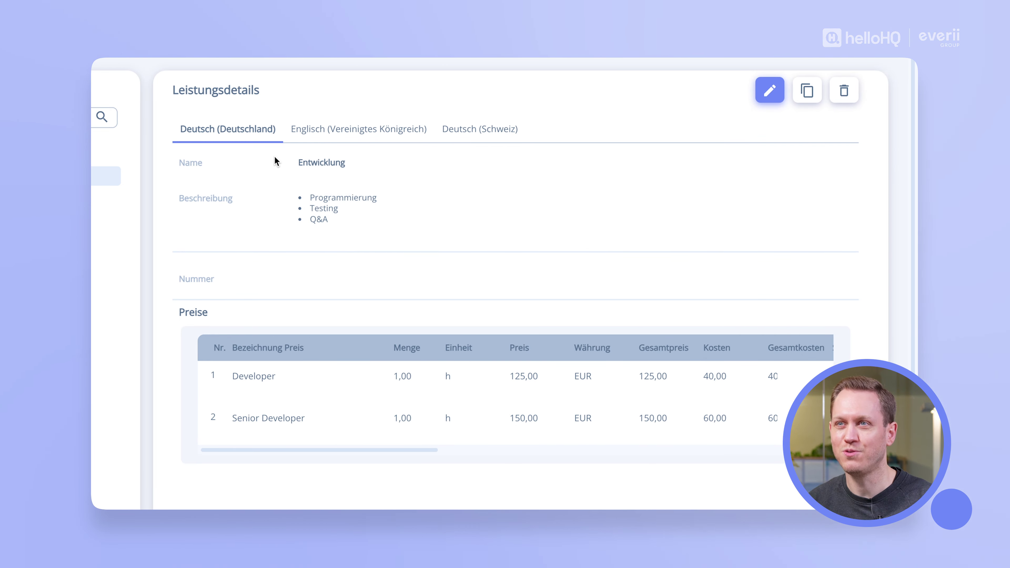
double_click(317, 162)
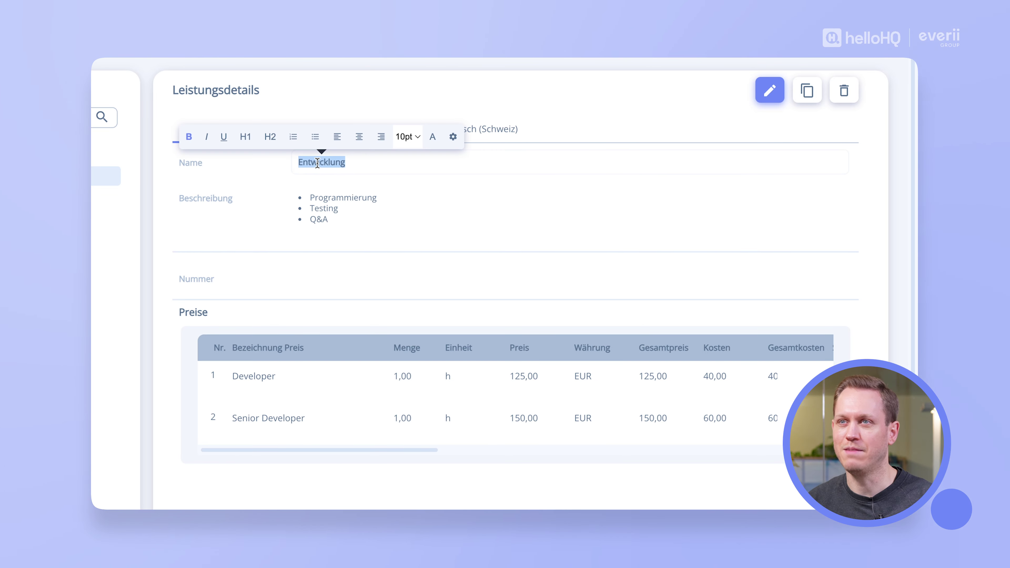
click(255, 164)
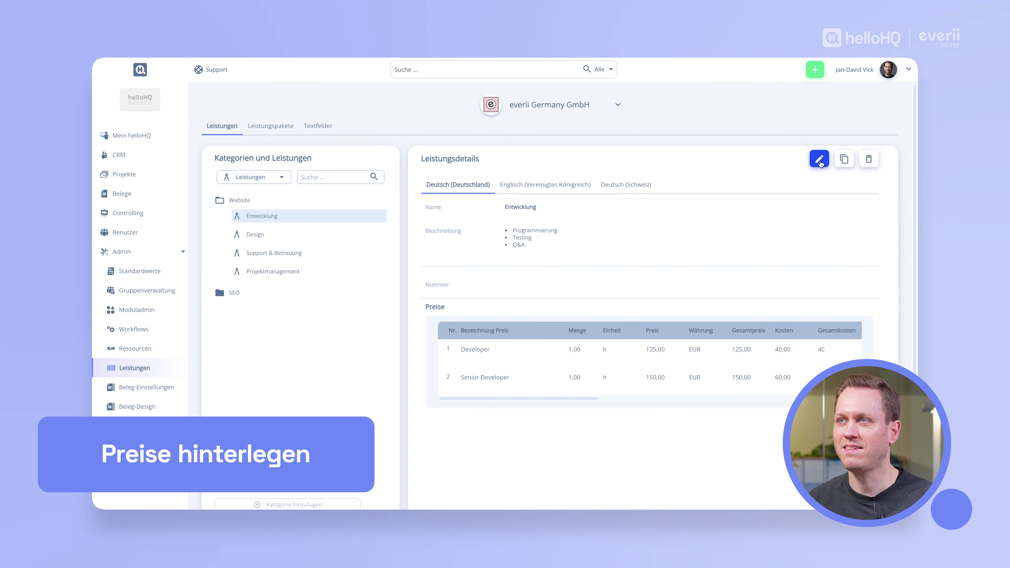
Step: Open the Entwicklung service for editing and review the Developer and Senior Developer price rows
click(819, 160)
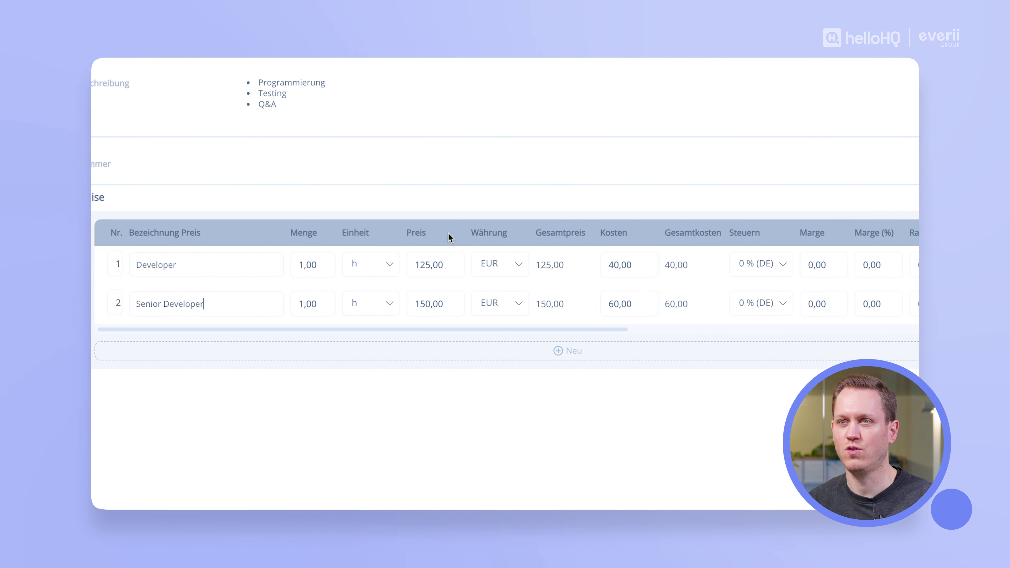
click(372, 266)
click(414, 206)
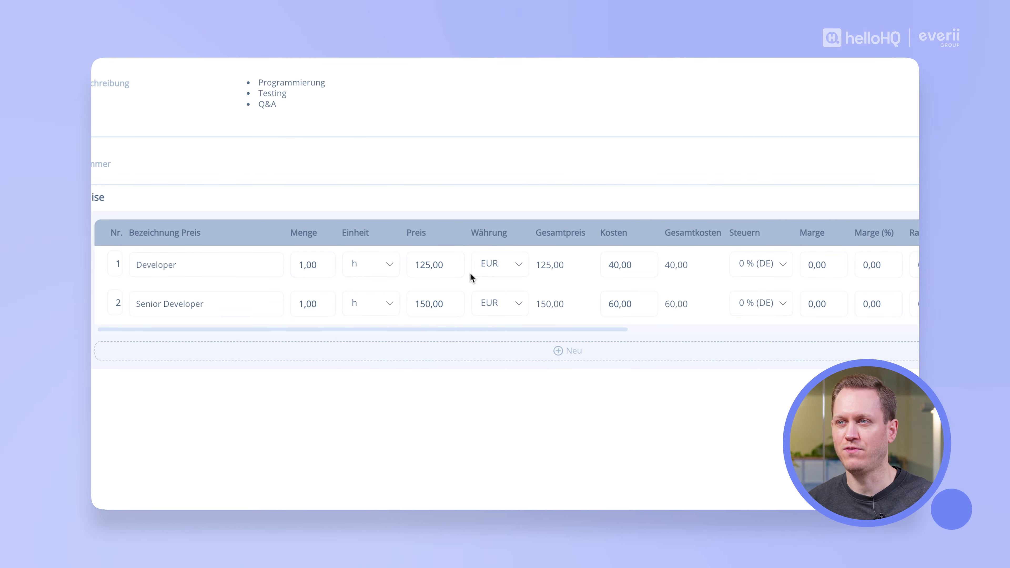
scroll(470, 273, right, 10)
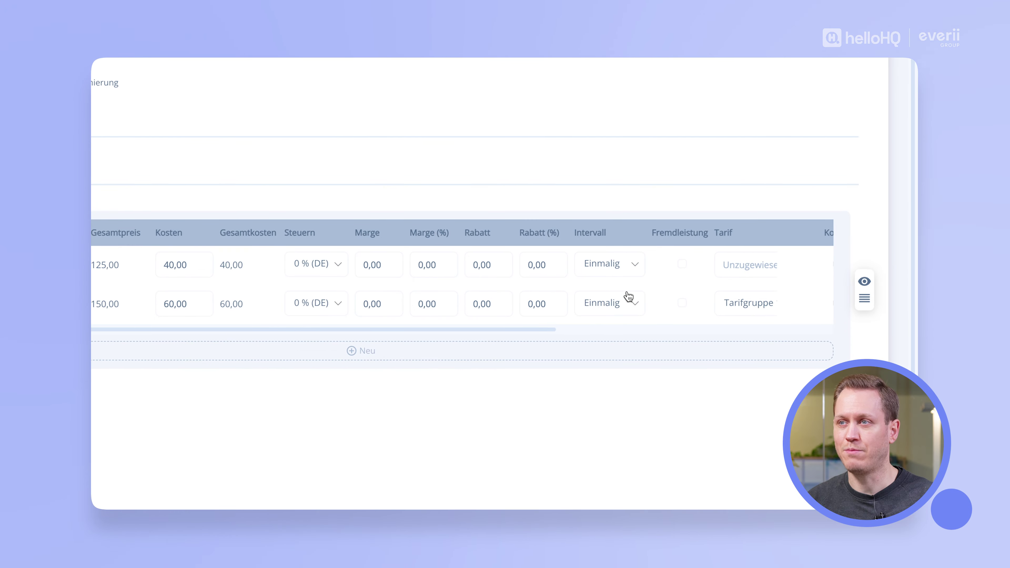
Step: View the price table's column selection, review the remaining price columns and save the Entwicklung service
click(863, 283)
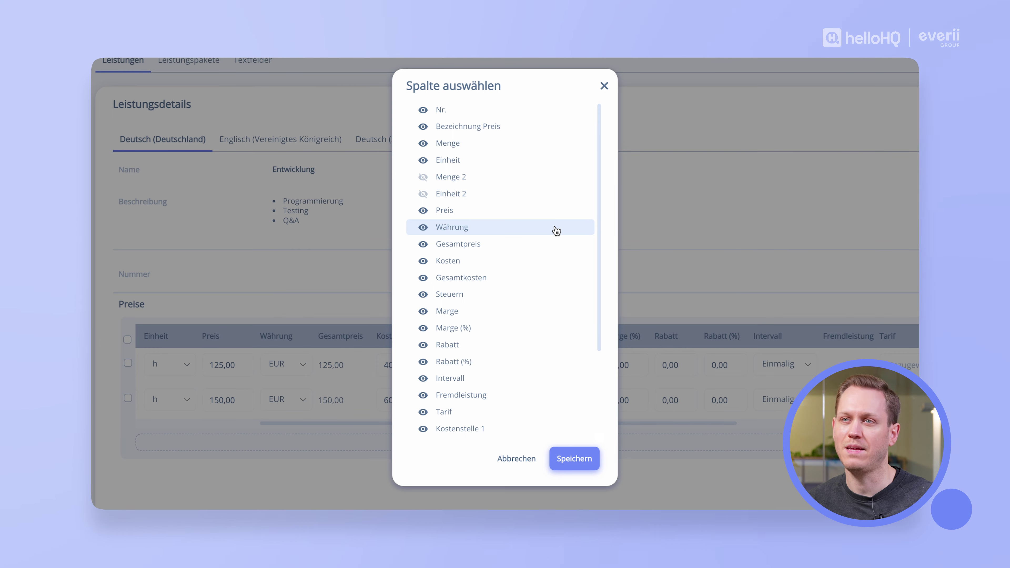
click(605, 87)
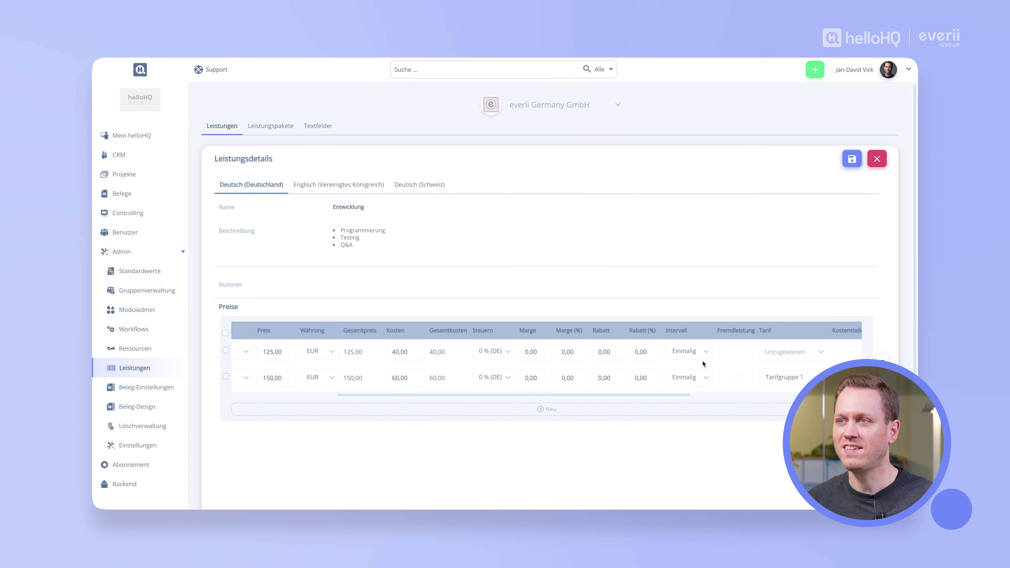
scroll(702, 362, right, 1)
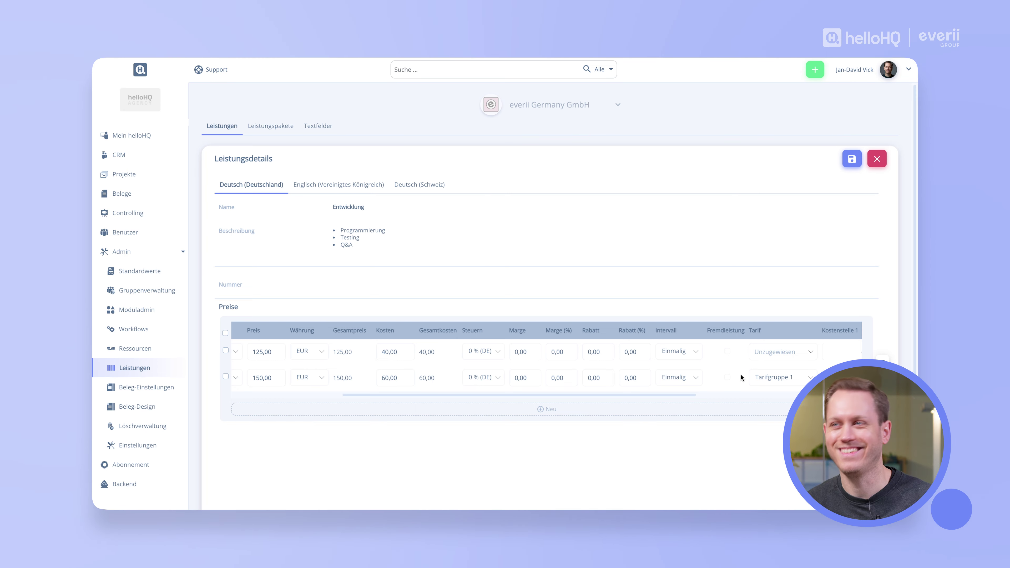
scroll(741, 377, left, 2)
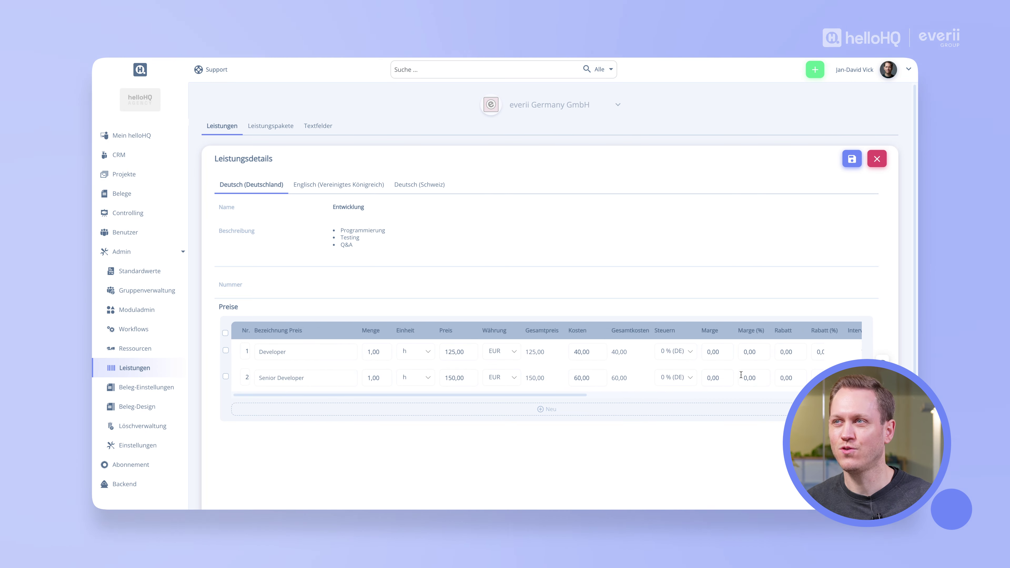
click(852, 161)
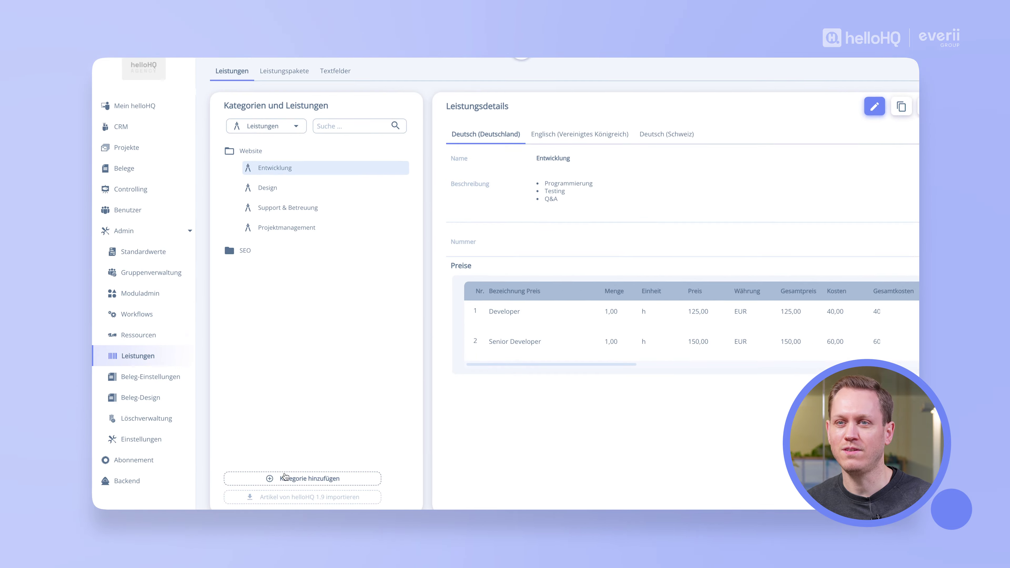
Step: Switch to the Leistungspakete overview and expand the Website & SEO category
click(283, 498)
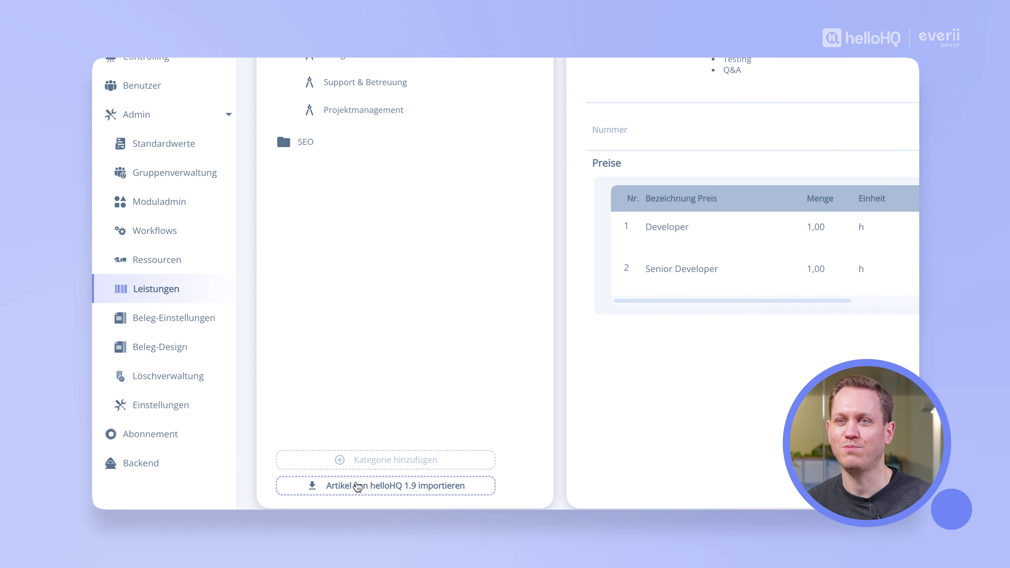
scroll(393, 343, up, 1)
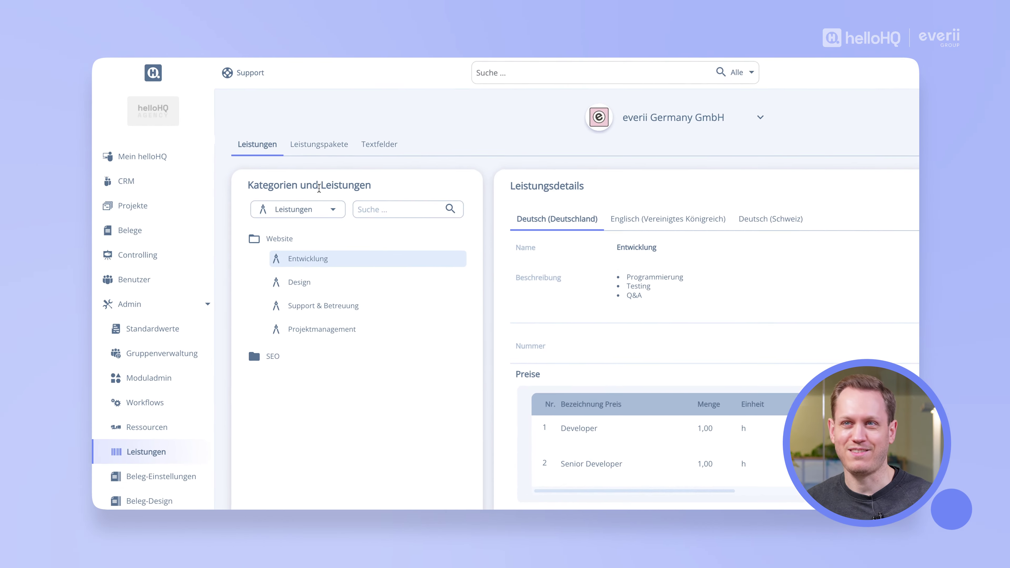
click(369, 167)
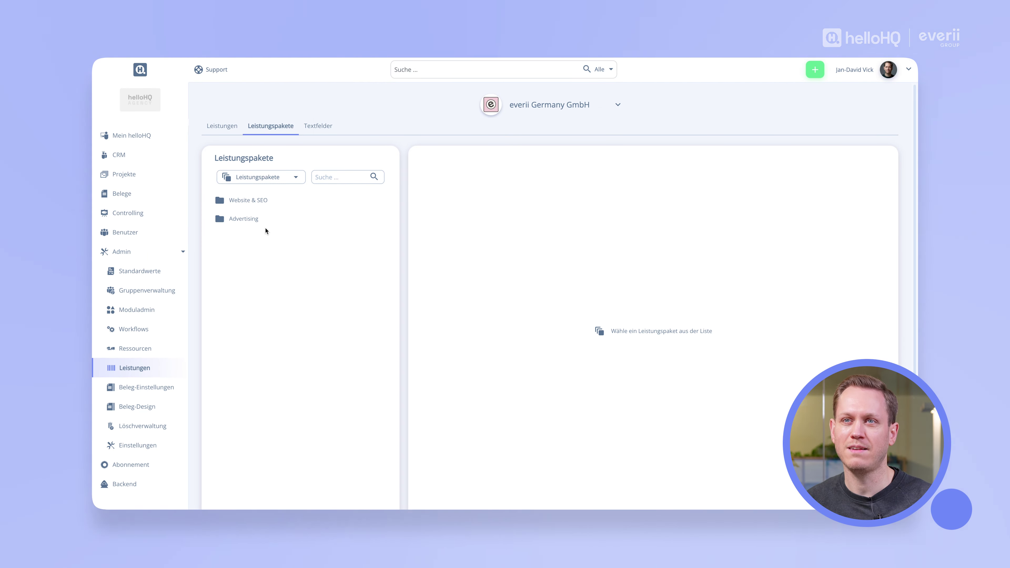
click(264, 202)
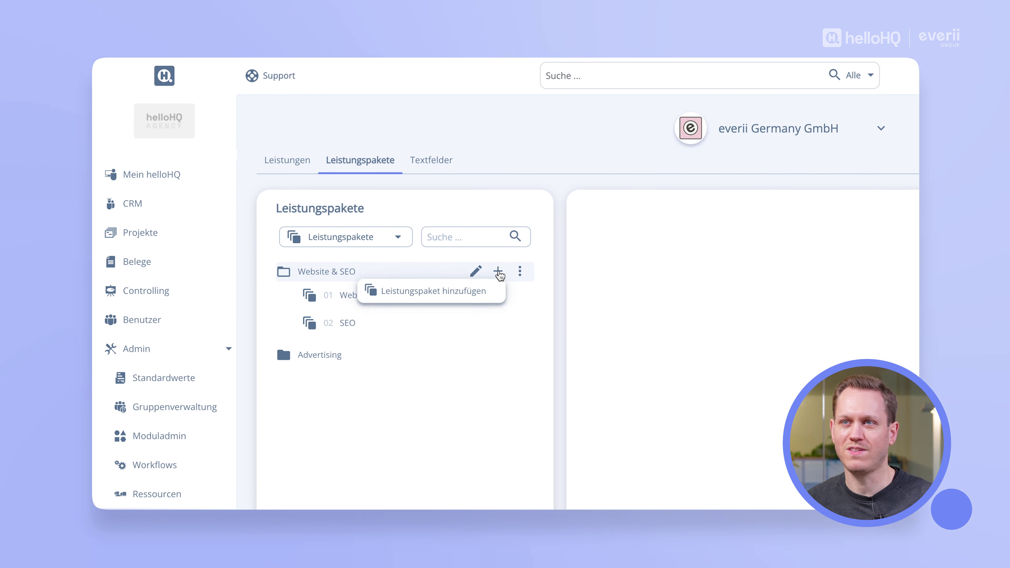
Step: Add a new service package to the Website & SEO category and name it "Website & SEO"
click(497, 272)
triple_click(333, 281)
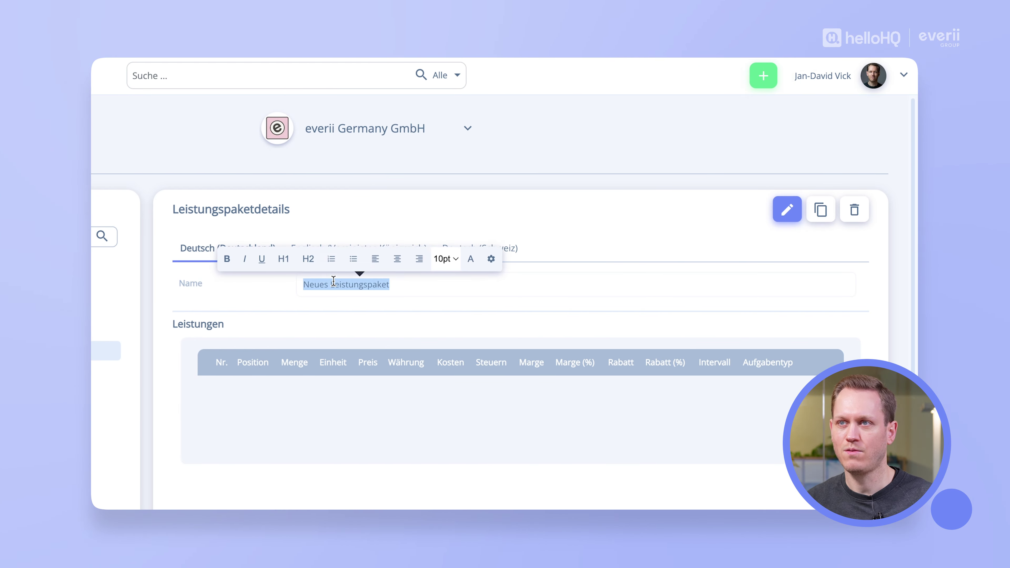
text(Website & SEO)
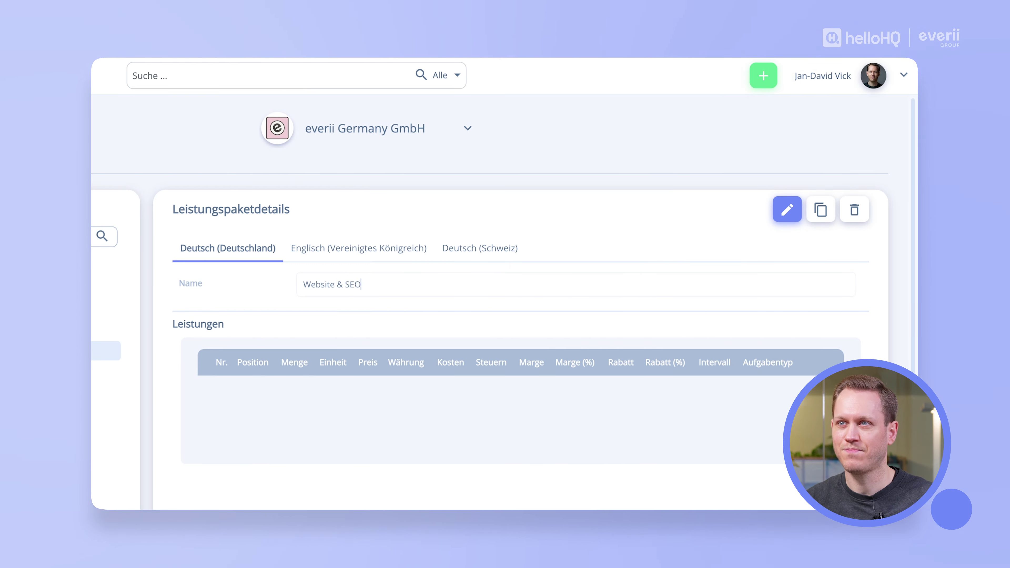
Step: Add Entwicklung, Design and Support & Betreuung from Website plus SEO Betreuung and Projektmanagement from SEO to the package
click(823, 166)
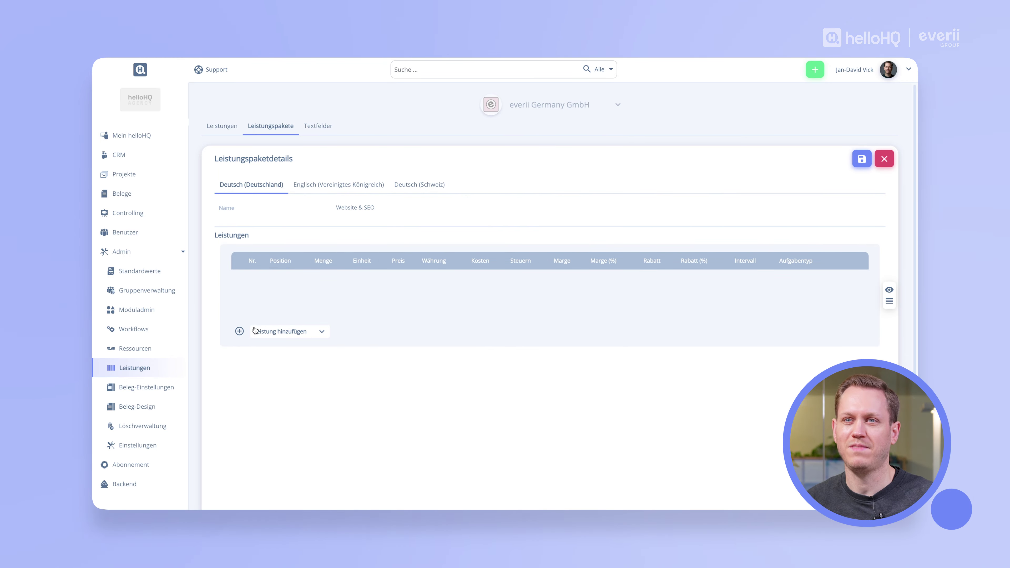
click(239, 331)
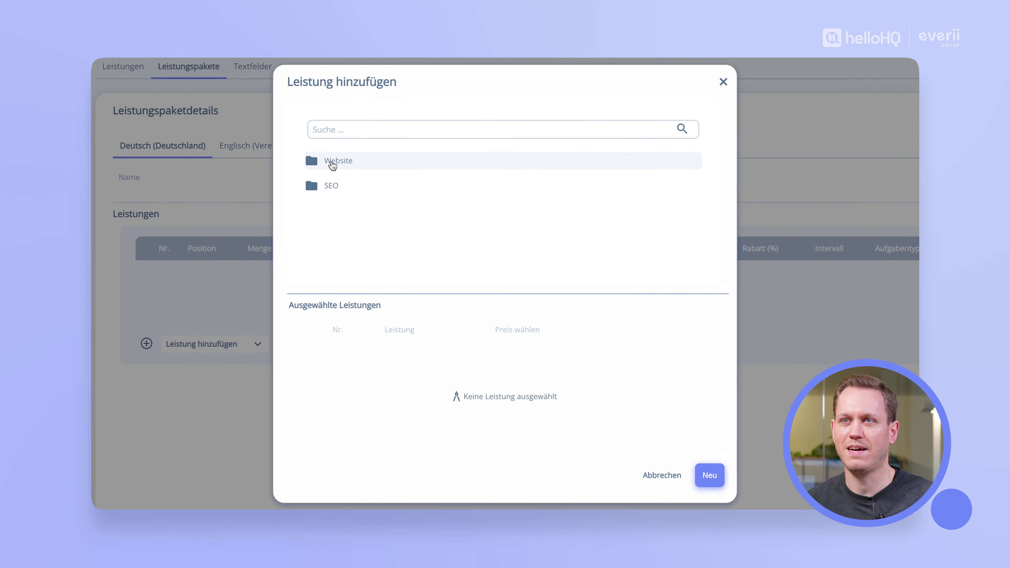
click(333, 164)
click(363, 183)
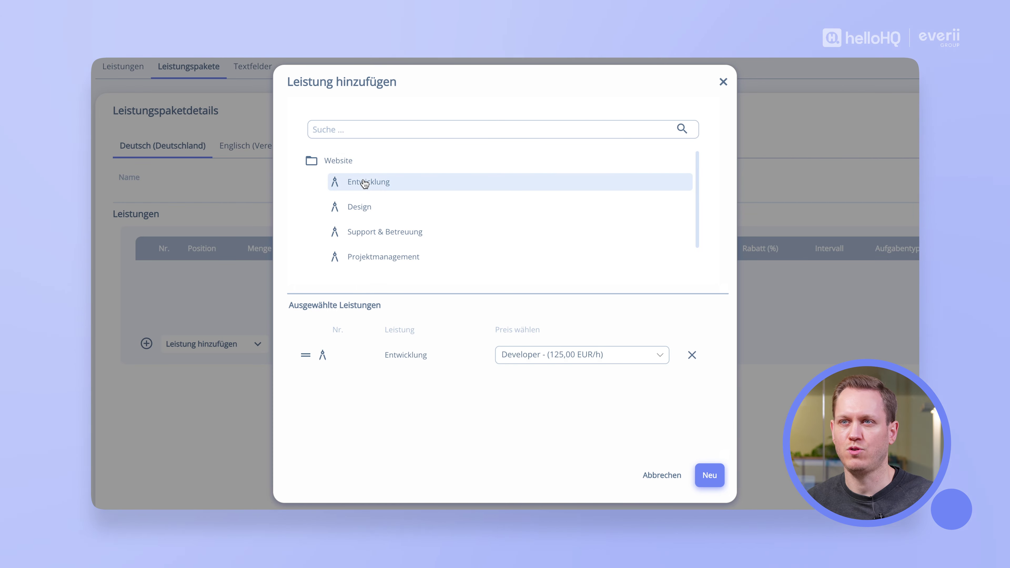
click(356, 210)
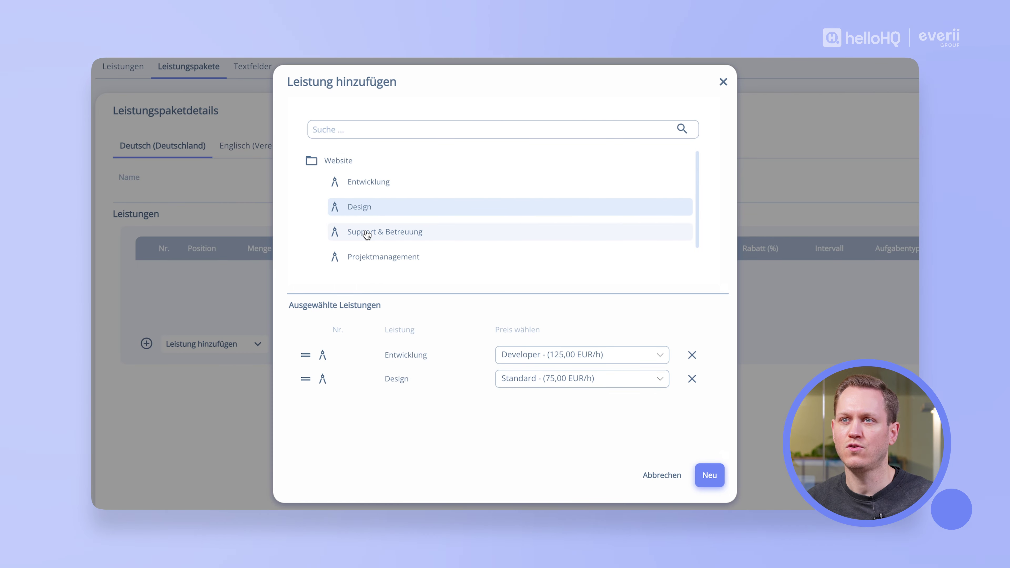
click(394, 233)
scroll(394, 236, down, 1)
click(334, 261)
scroll(373, 238, down, 1)
click(372, 232)
click(371, 256)
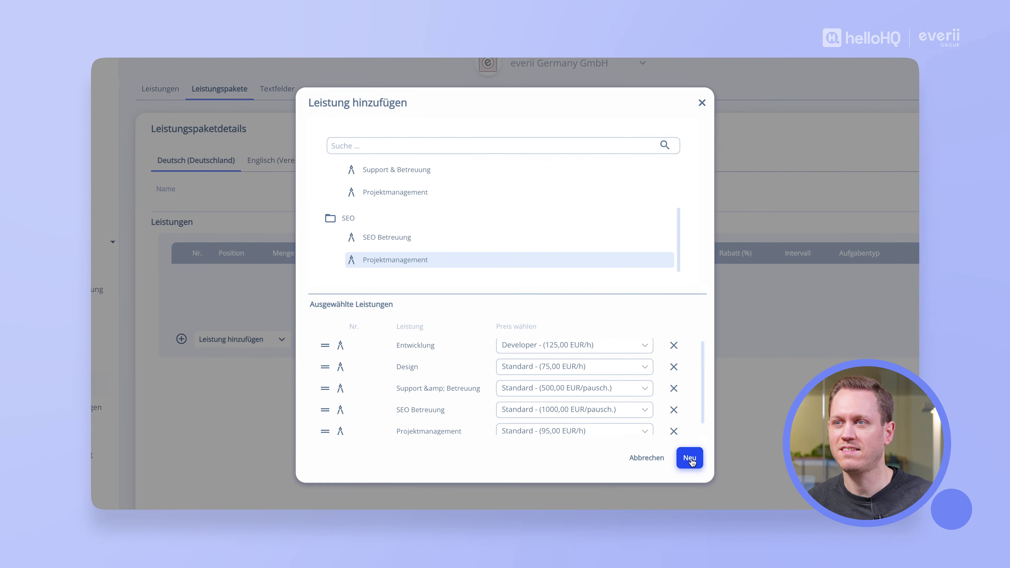
click(690, 457)
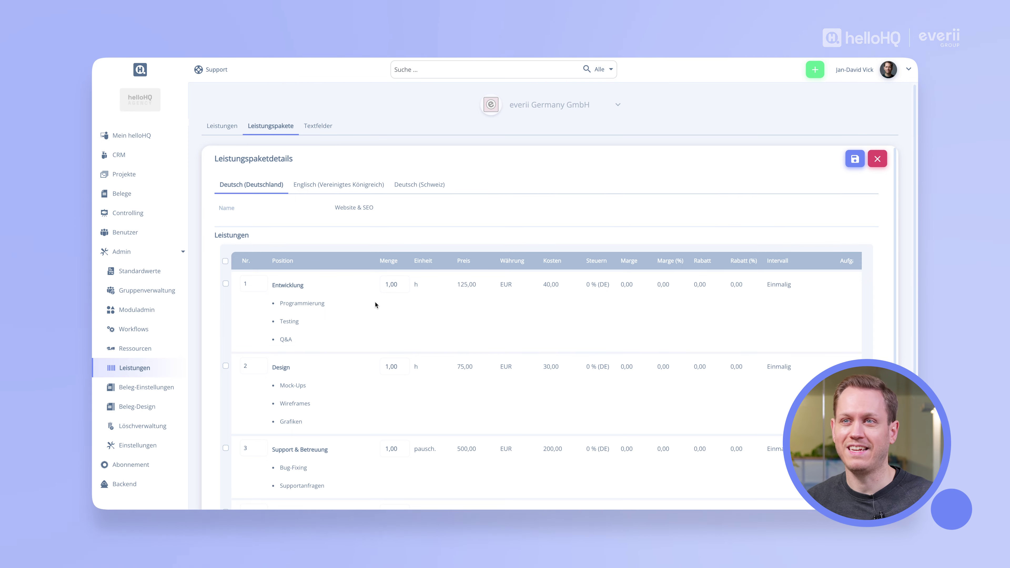
Step: Set the package quantities to 20 h for Entwicklung and 0 h for Design
click(392, 284)
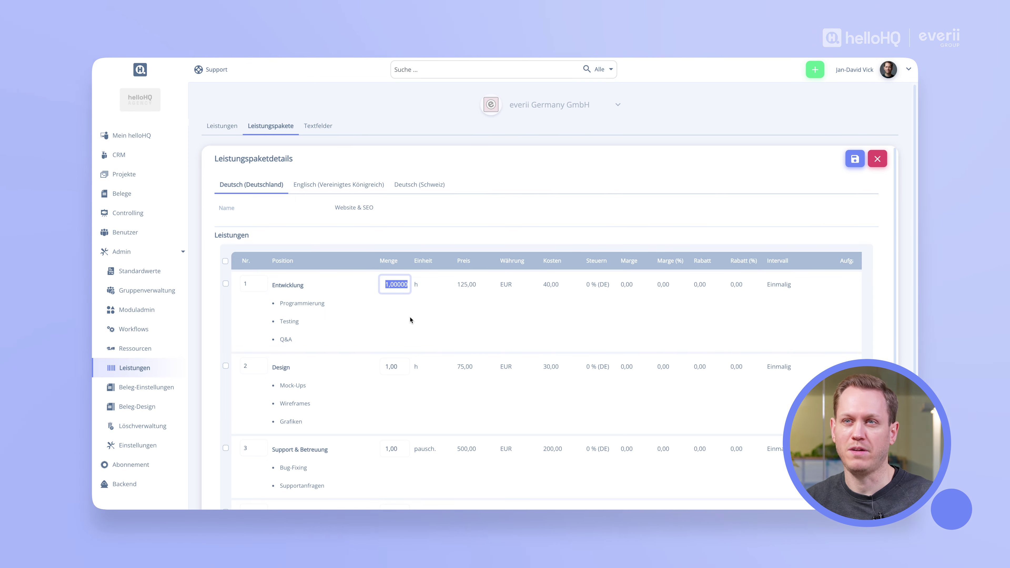
text(20)
click(397, 361)
text(10)
key(BackSpace)
key(BackSpace)
text(8)
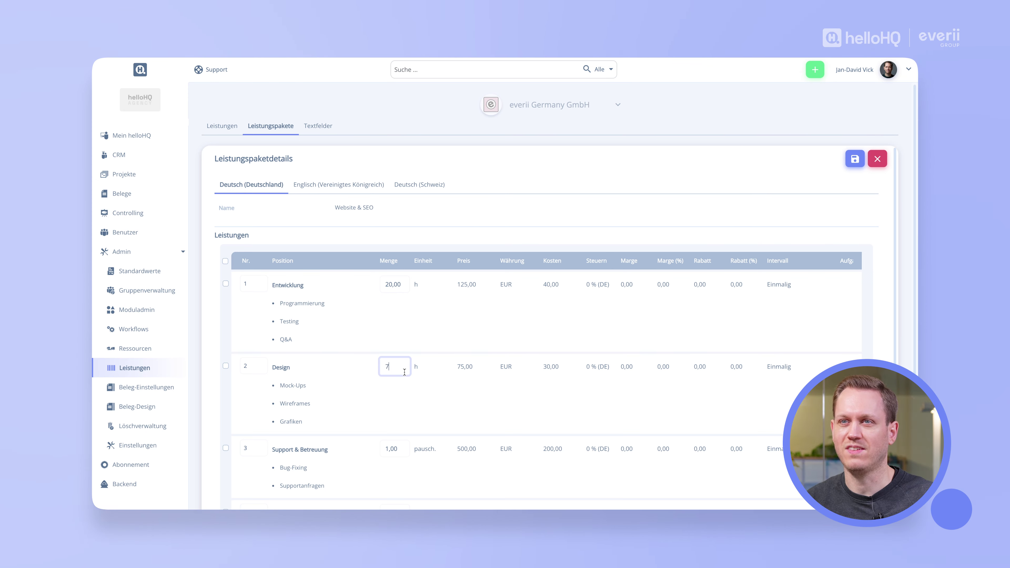
click(409, 394)
Step: Set the quantity of the Projektmanagement position in the package to 5 h
scroll(408, 395, down, 2)
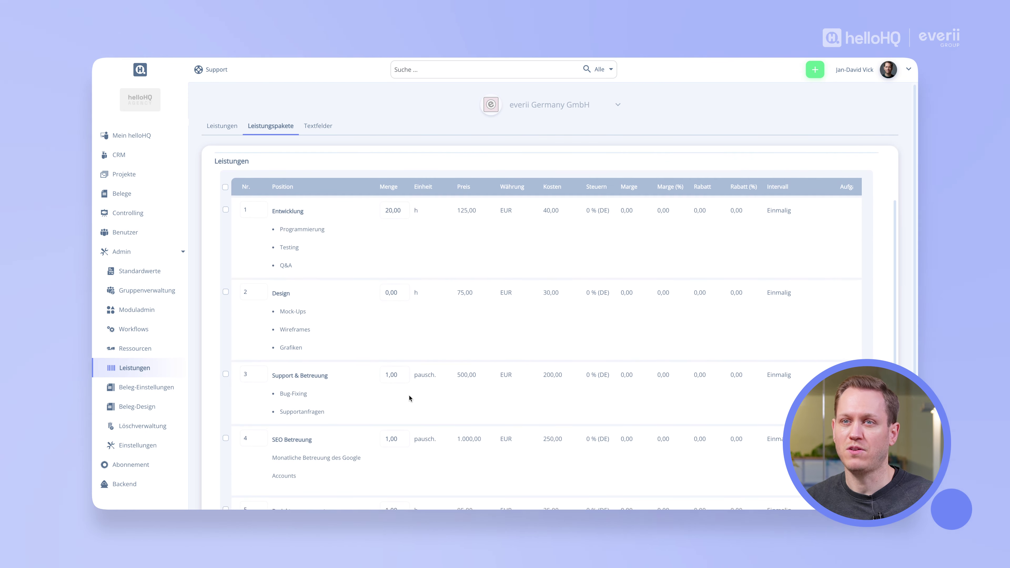
scroll(385, 401, down, 1)
click(392, 460)
text(5)
click(408, 505)
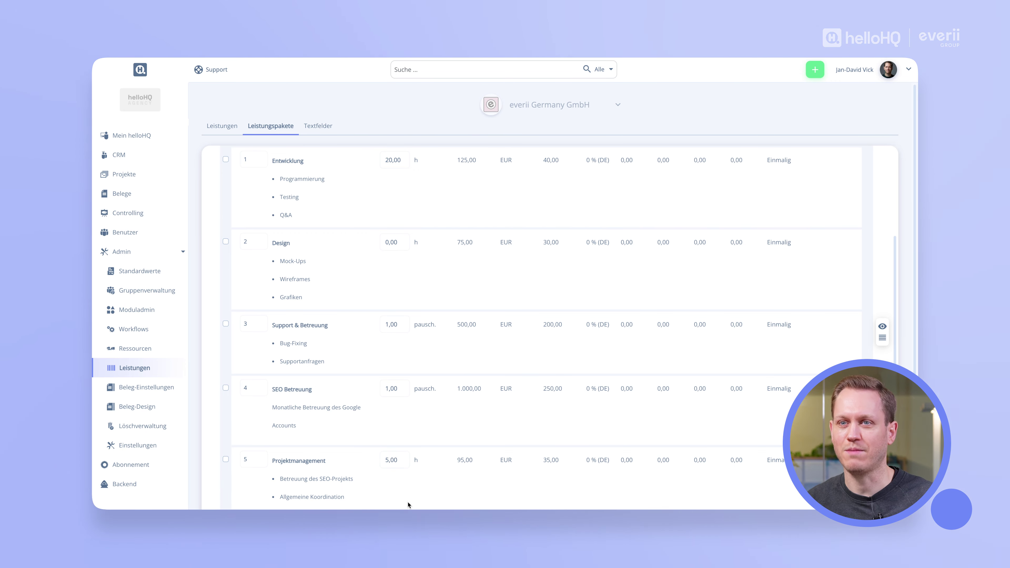
Step: Group the Entwicklung, Design and Support & Betreuung positions of the package
scroll(384, 414, up, 1)
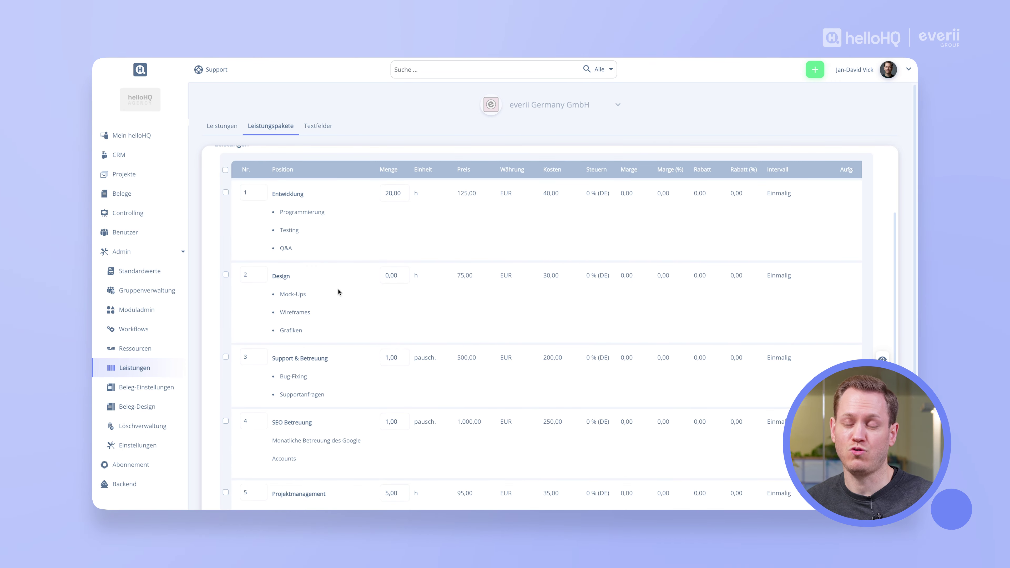
click(226, 192)
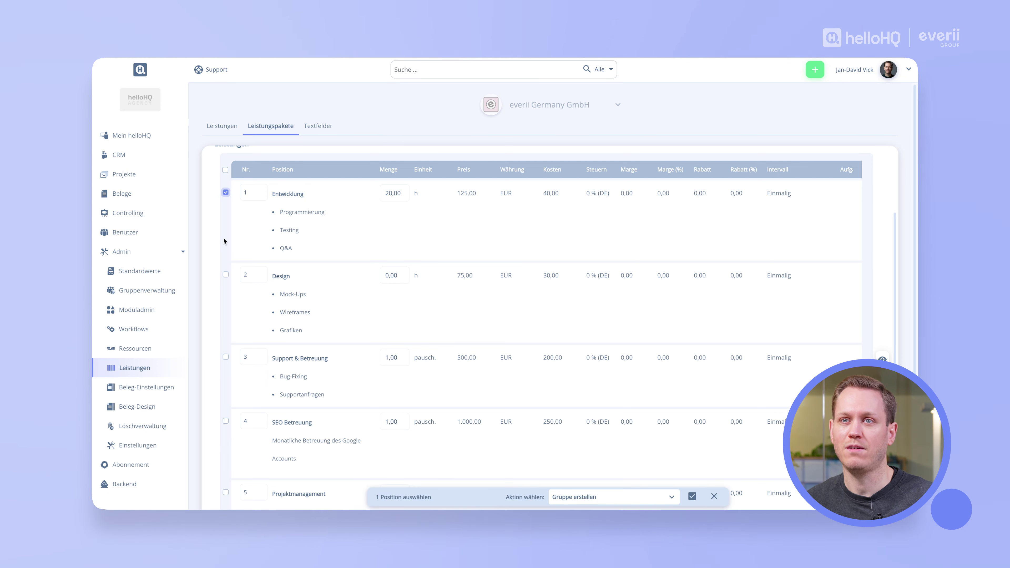
click(225, 275)
click(225, 356)
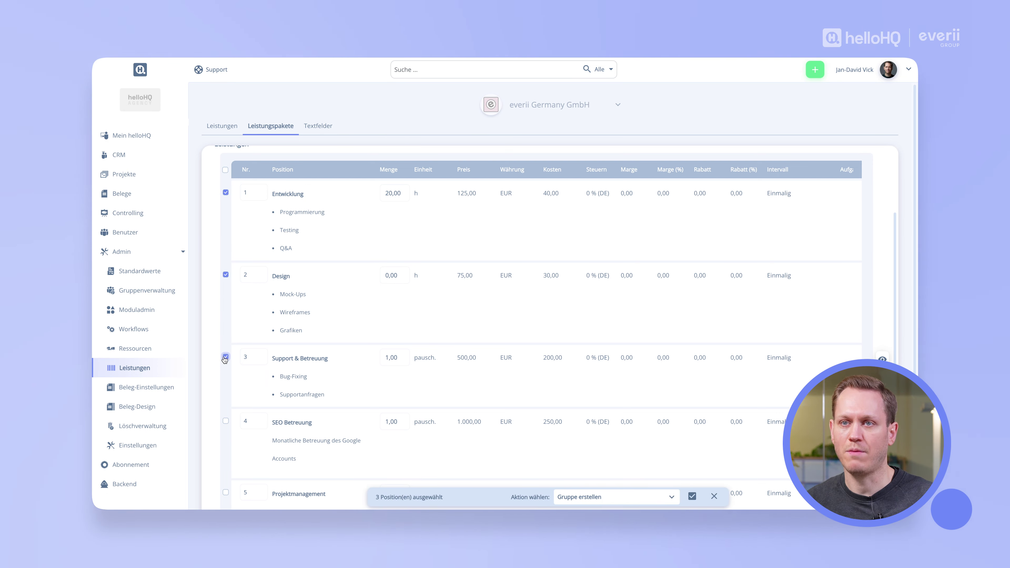
click(692, 495)
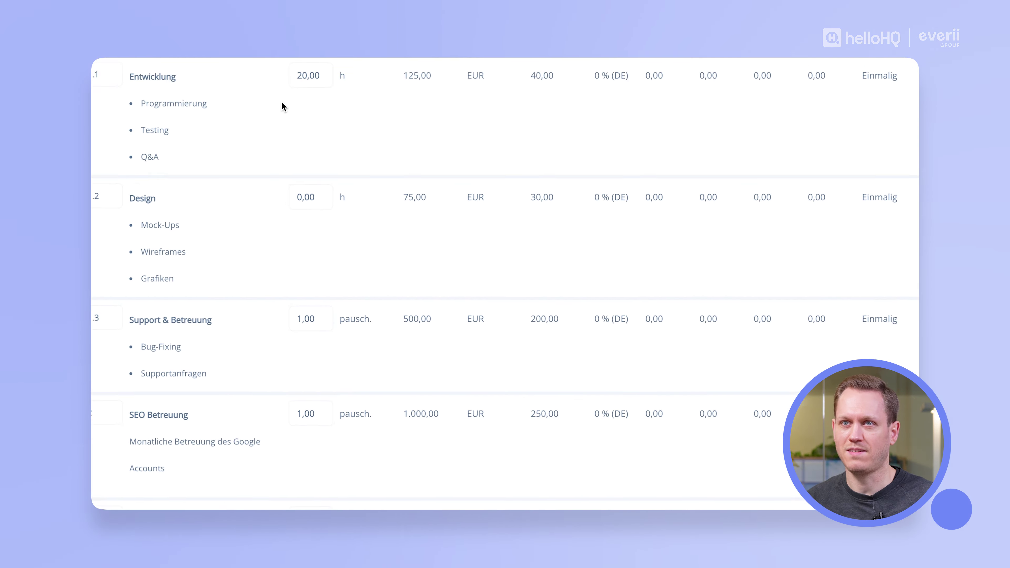
Step: Name the group containing Entwicklung, Design and Support & Betreuung "Website"
triple_click(321, 196)
text(Website)
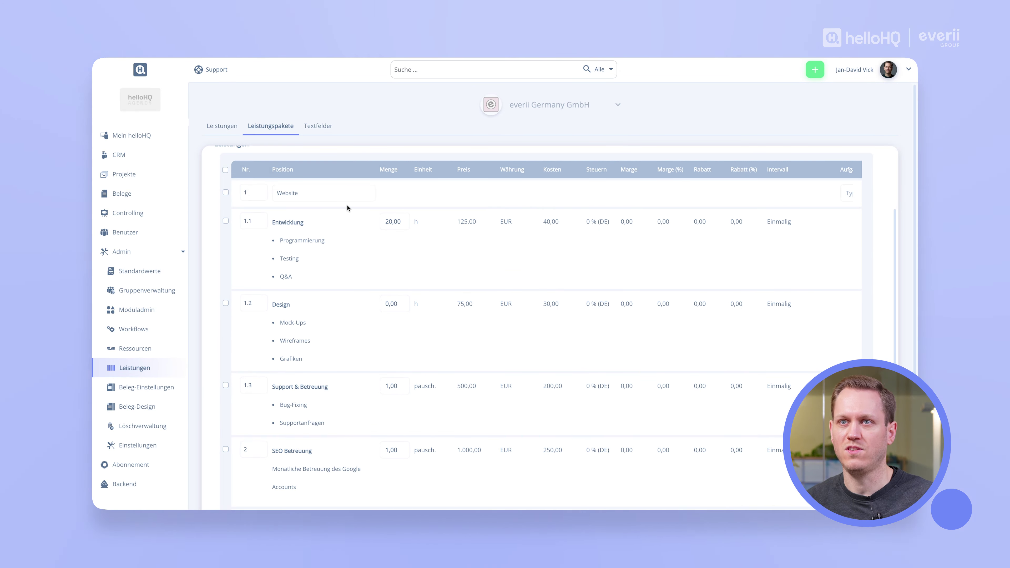
Step: Group the SEO Betreuung and Projektmanagement positions of the package and name the group "SEO"
scroll(347, 203, down, 2)
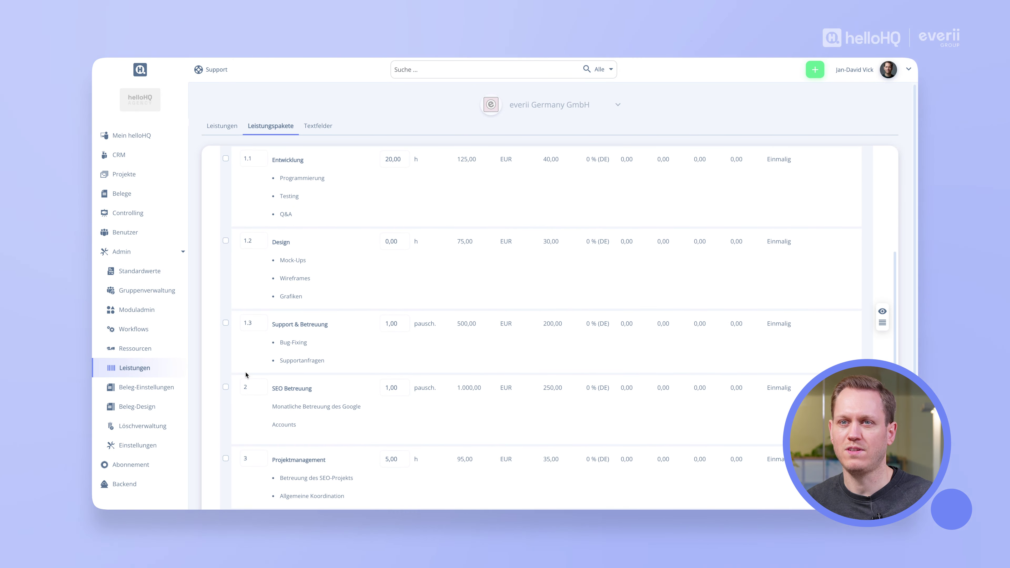
click(225, 387)
click(225, 458)
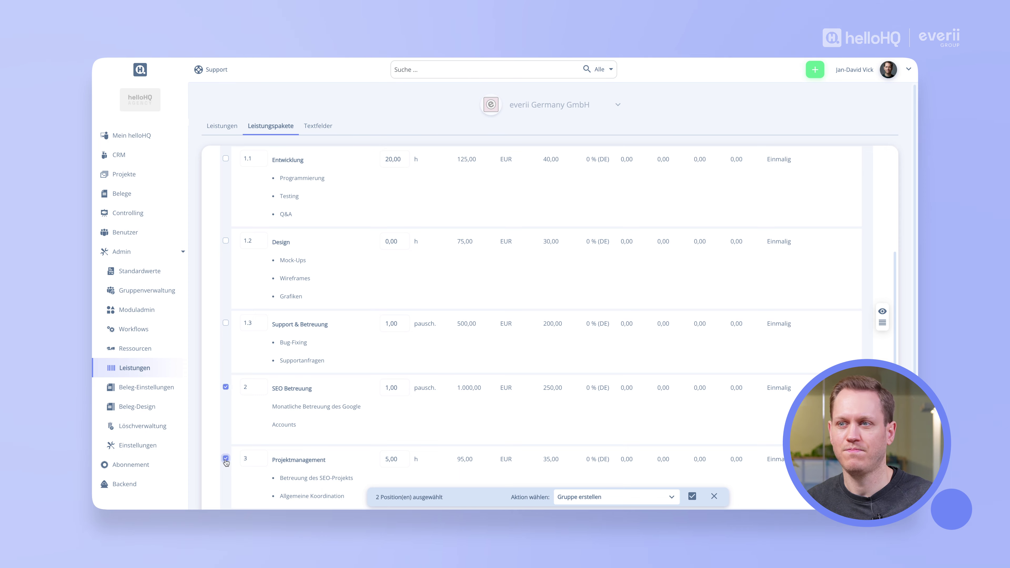
click(691, 496)
triple_click(314, 387)
text(SEO)
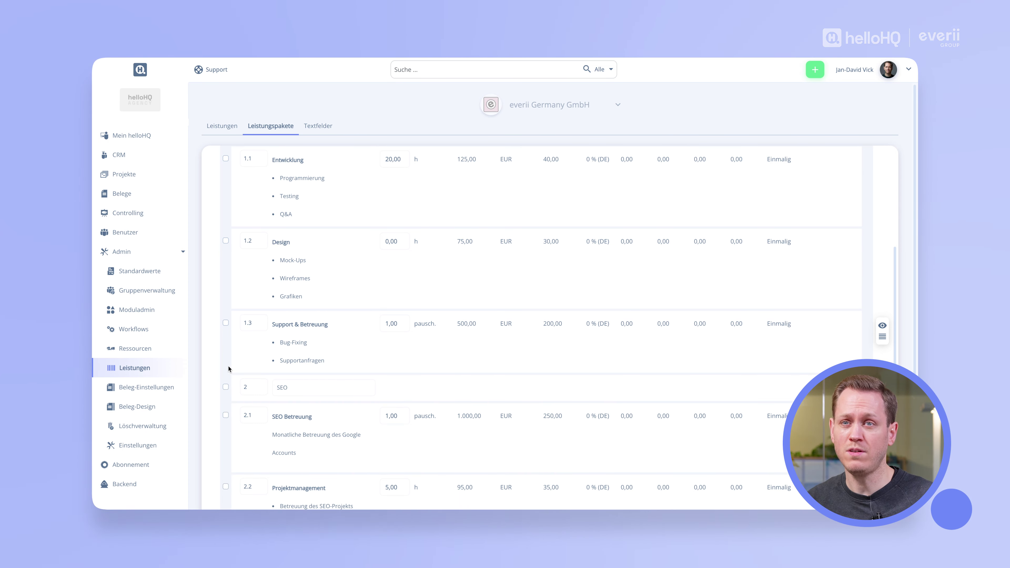
Step: Hide the SEO group's positions in the Website & SEO package and save the package
click(226, 387)
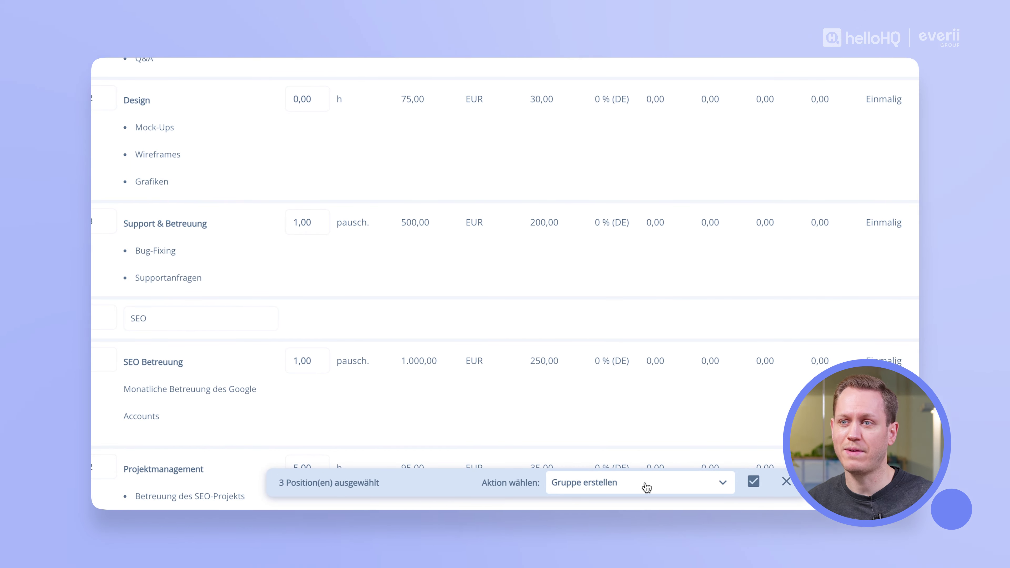
click(645, 487)
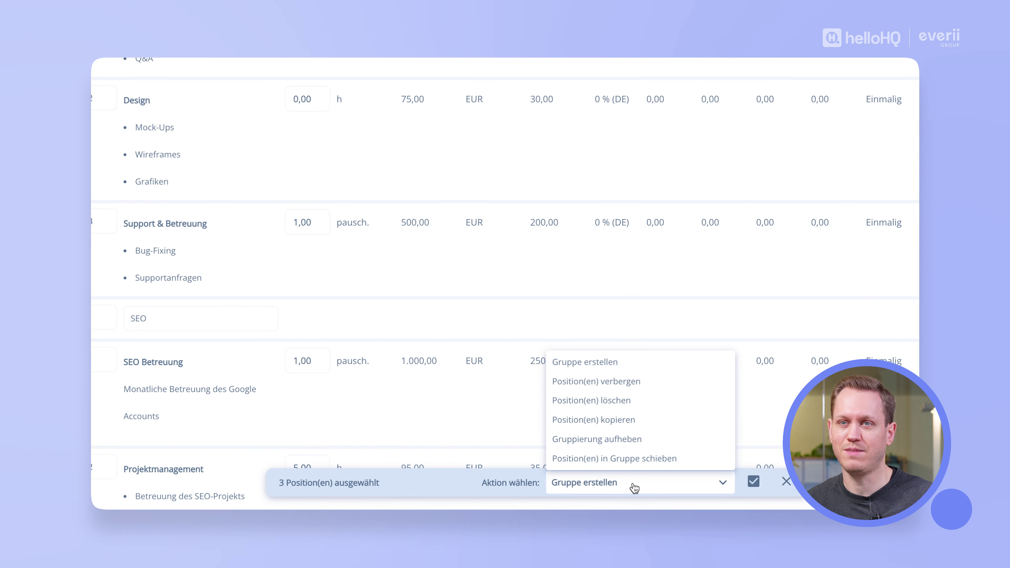
click(632, 392)
click(752, 482)
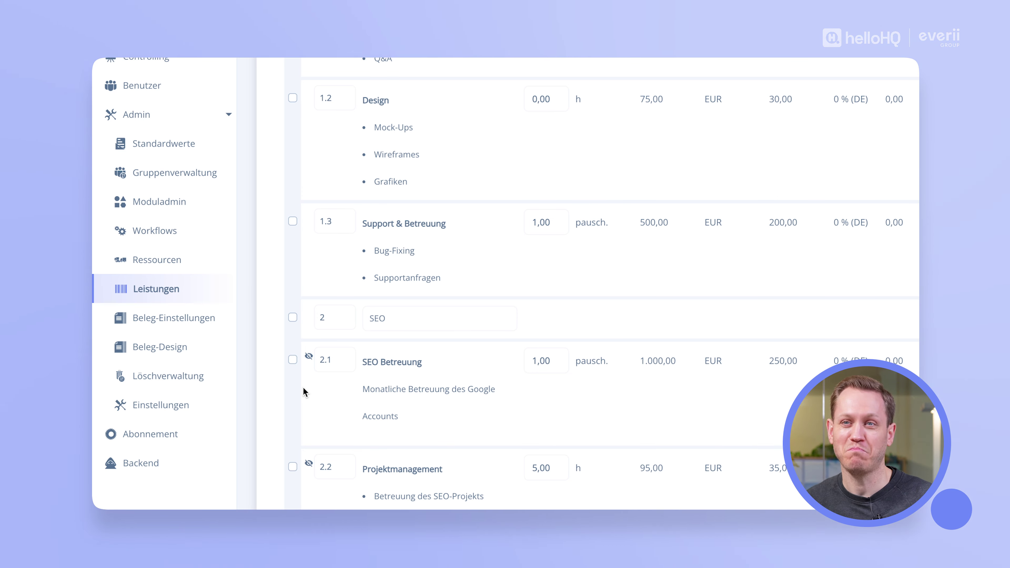
scroll(303, 387, up, 3)
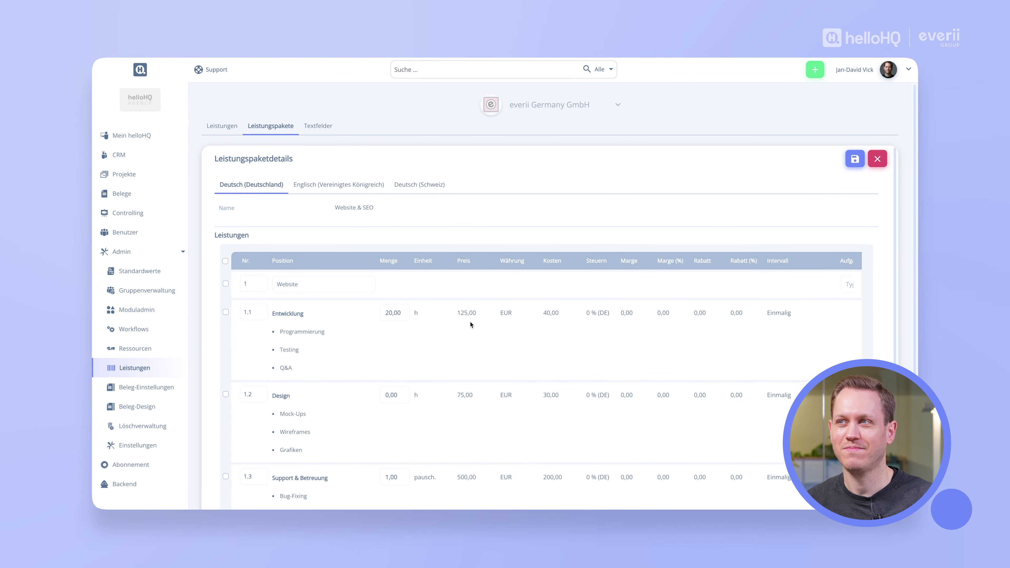
click(854, 158)
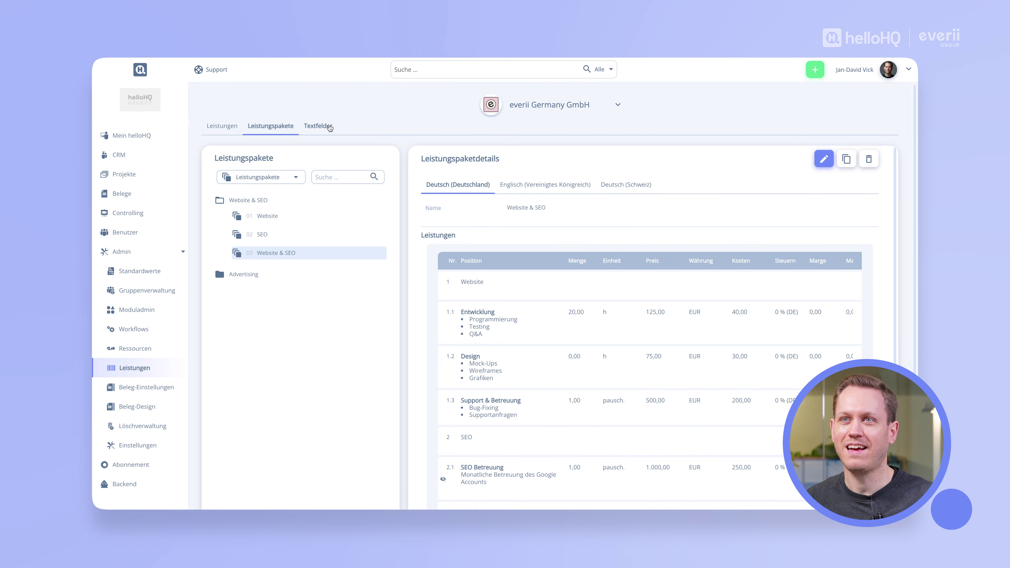
Step: Open the Angebot kurz text field in the Angebot folder and look at its editable title and text
click(317, 125)
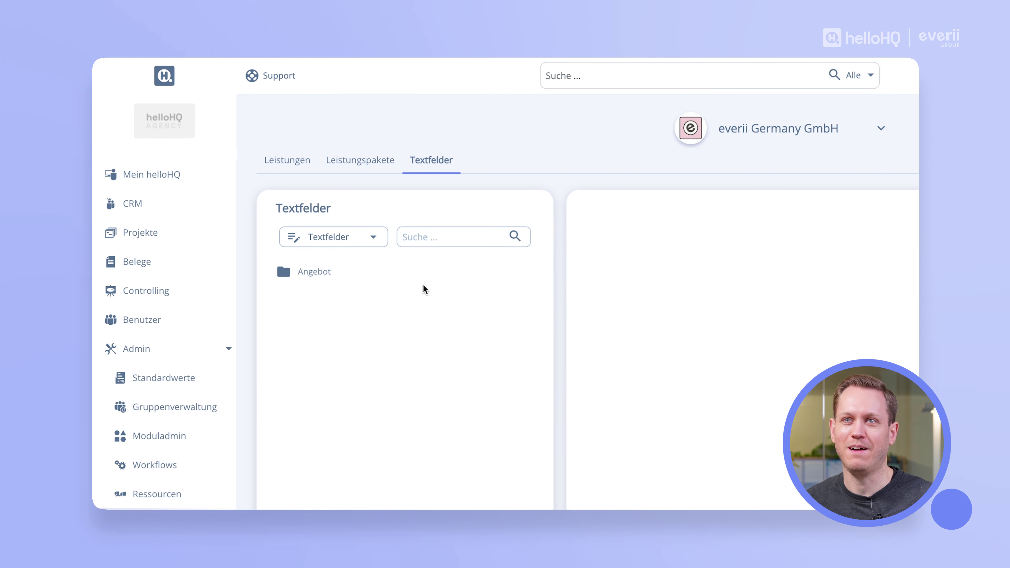
click(351, 275)
click(387, 301)
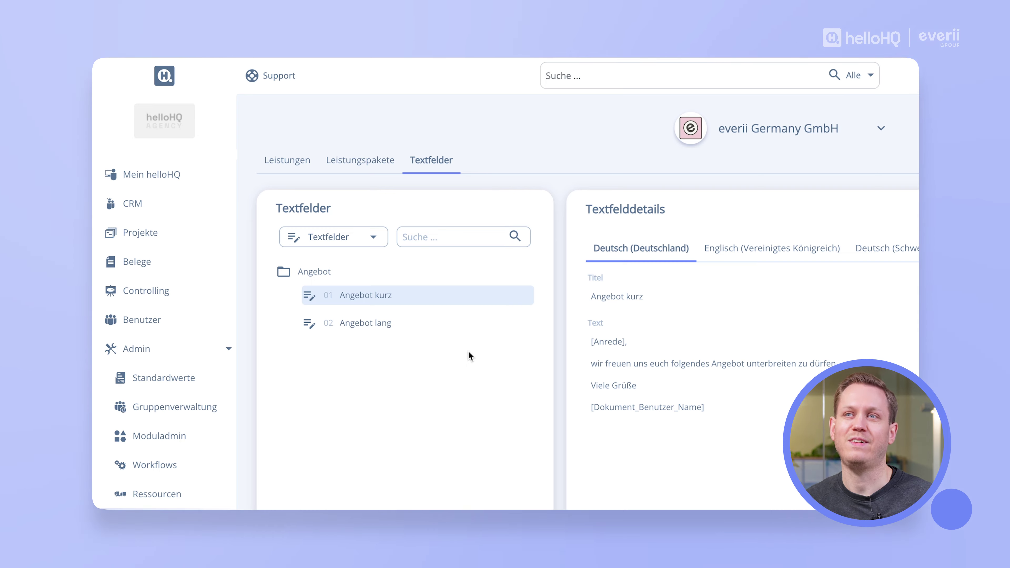
click(664, 301)
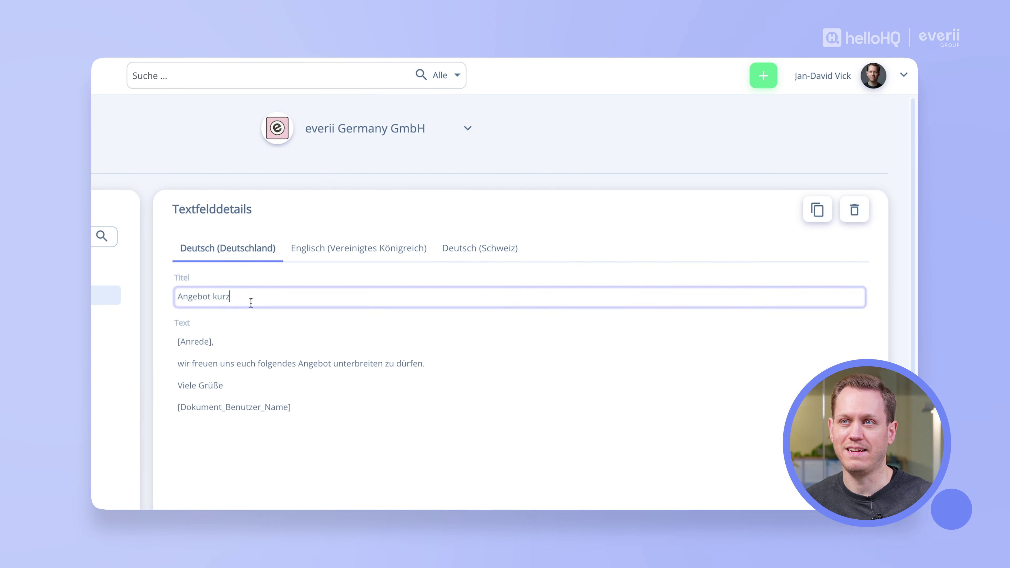
click(238, 362)
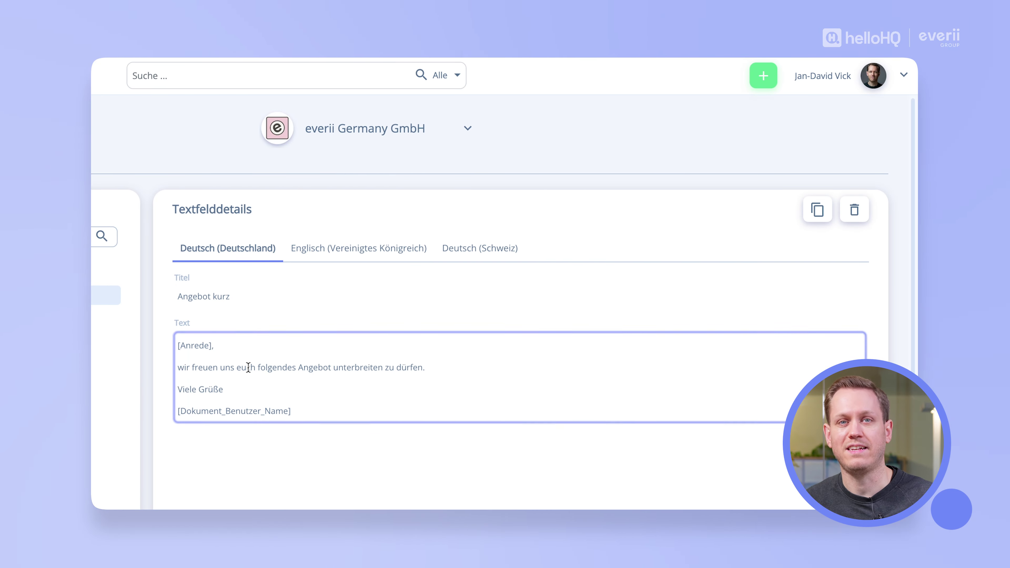
Step: Look through the placeholders available for the Angebot kurz text, starting from the word "euch", and close the list
double_click(248, 367)
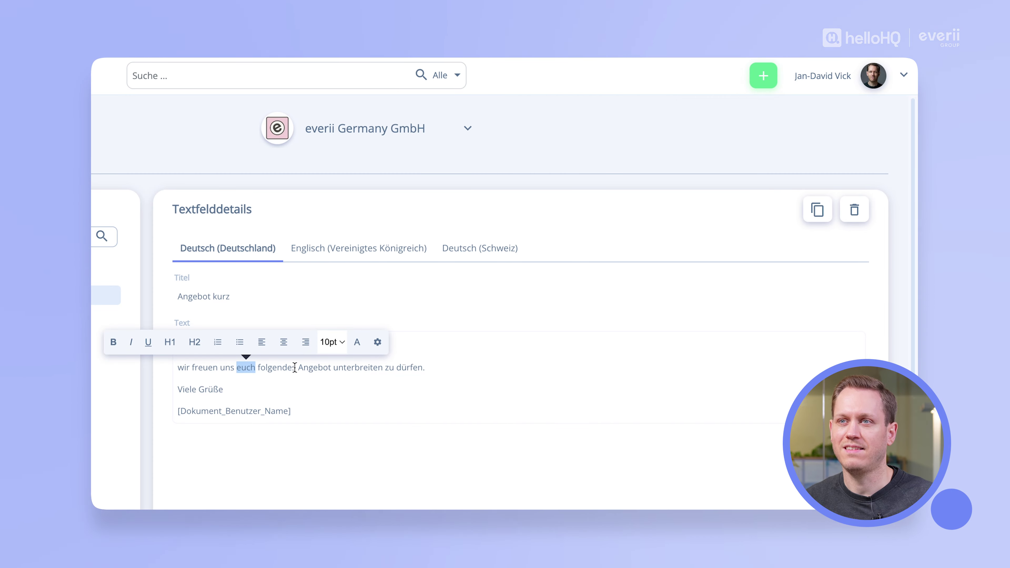
click(377, 342)
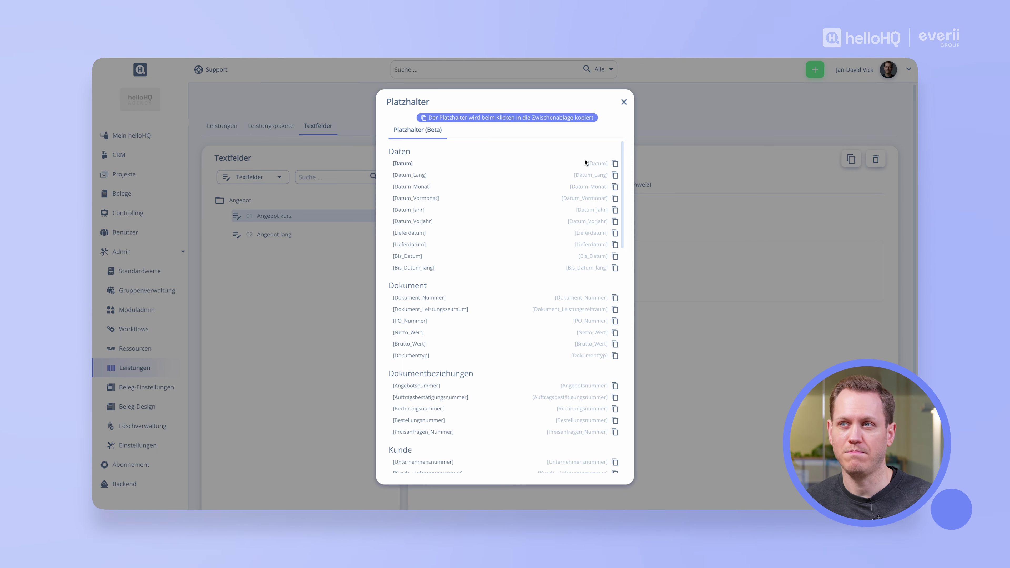
click(624, 102)
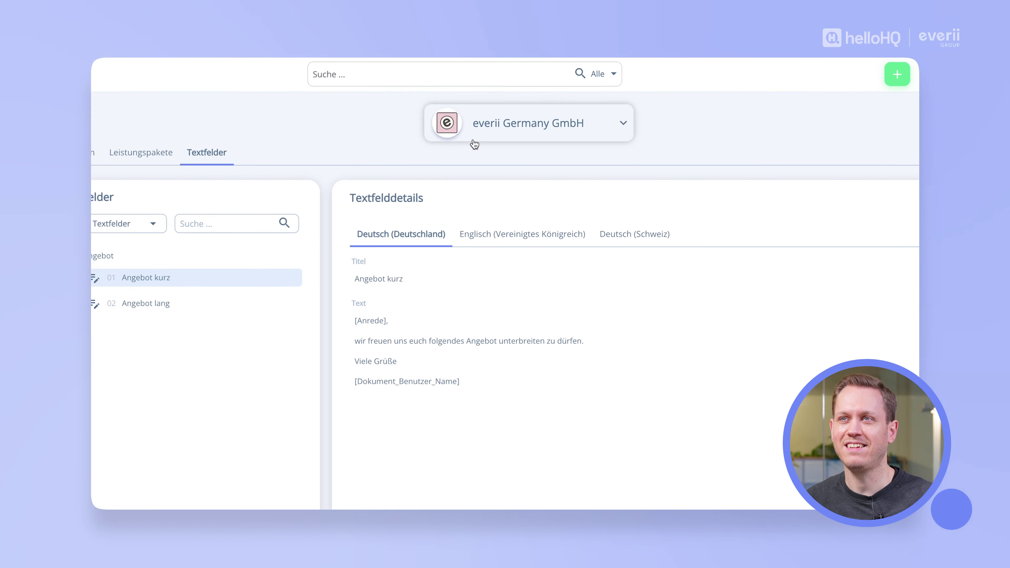
Step: Check which companies the text fields can be managed for, and return to the overview of service categories
click(515, 112)
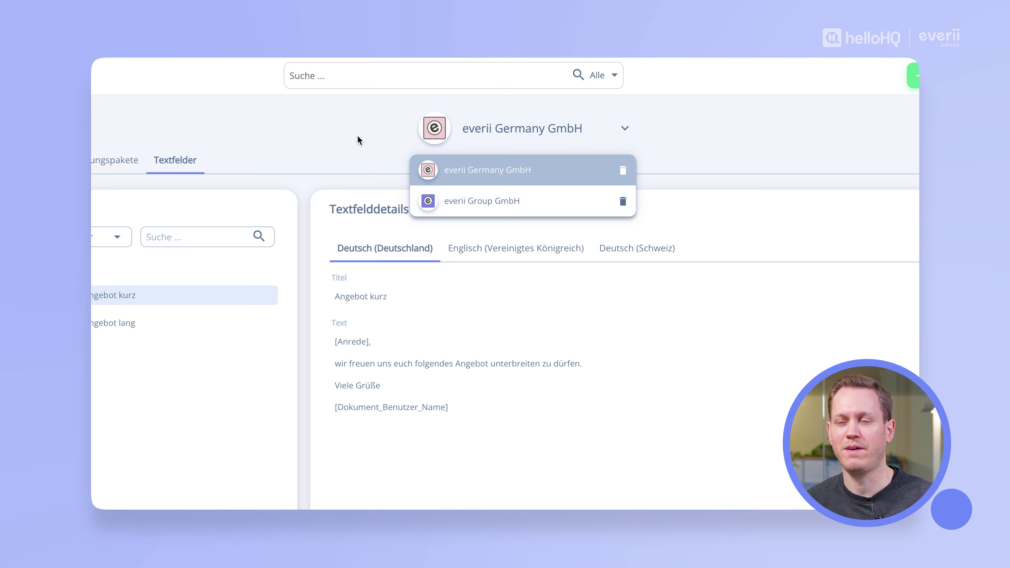
click(267, 155)
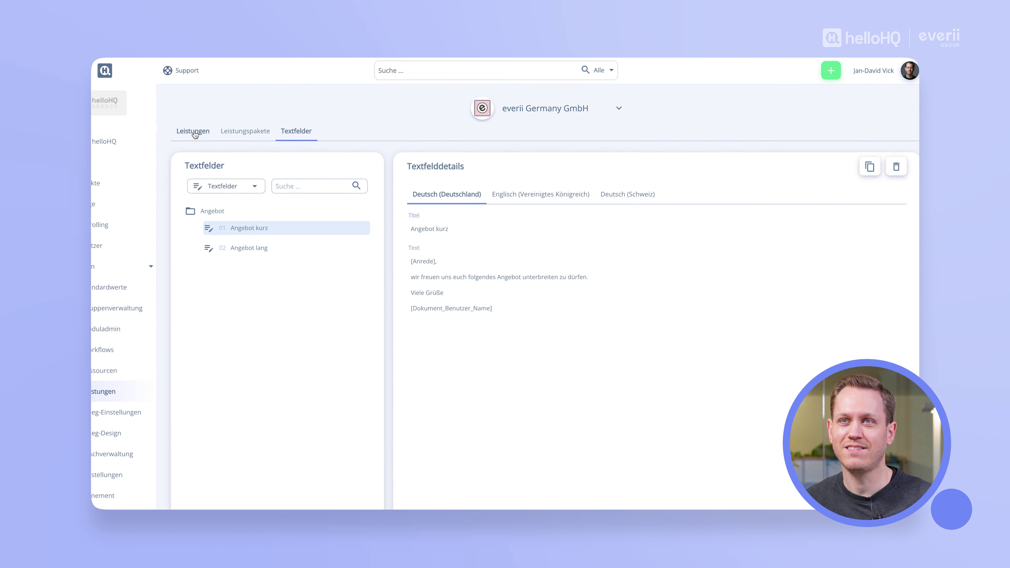
click(223, 125)
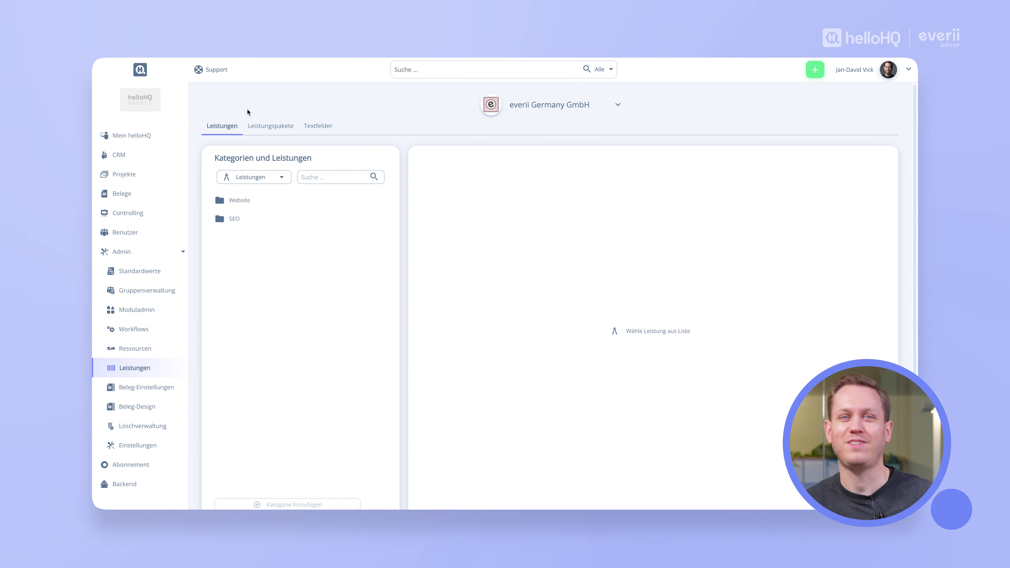